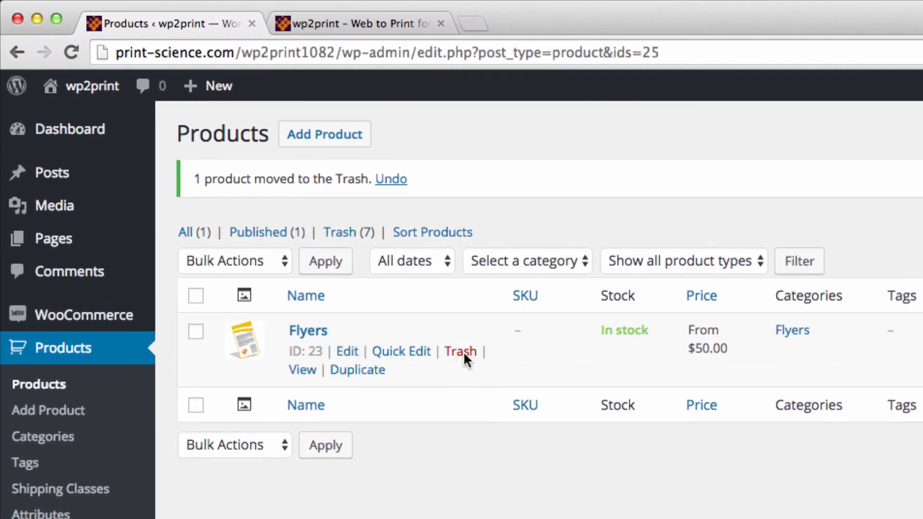
- Start a new product and title it "Outdoor banner"
left_click(330, 138)
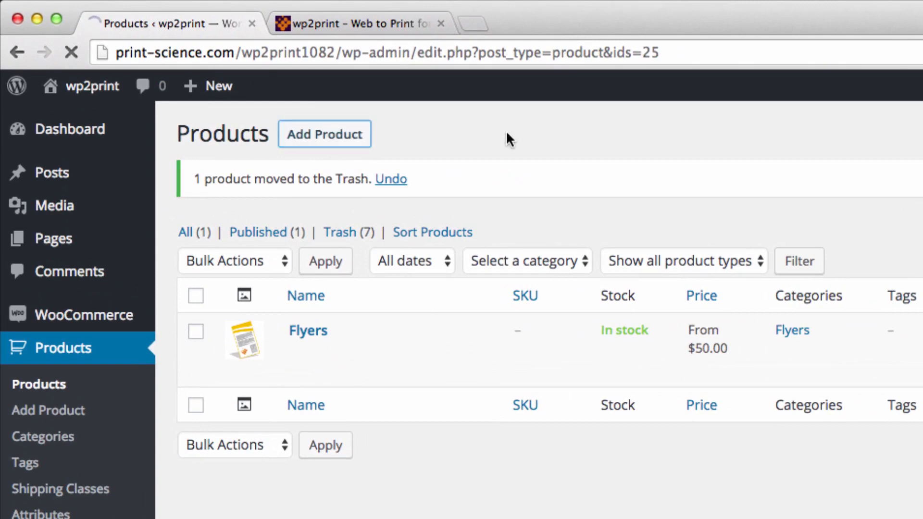
type("Outdo")
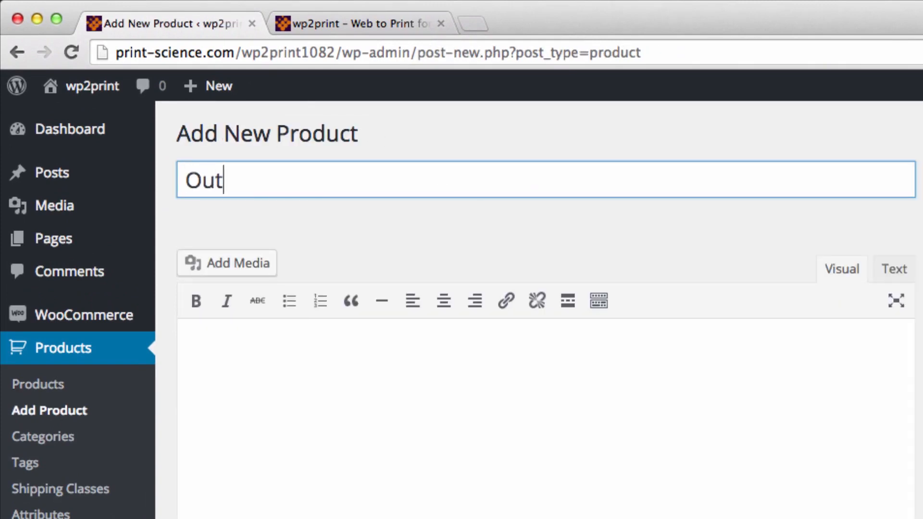
type("or banner")
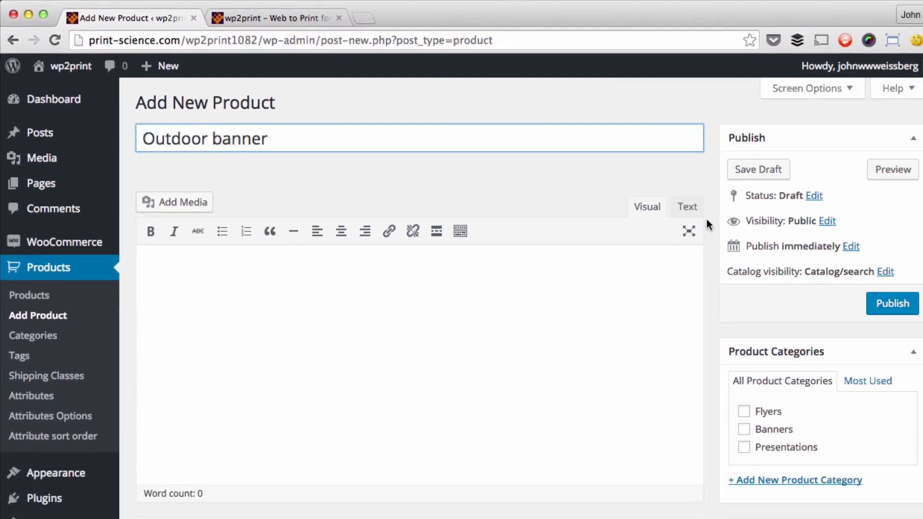
- Set the Outdoor banner's product type to Area product and publish it
left_click_drag(918, 171, 918, 282)
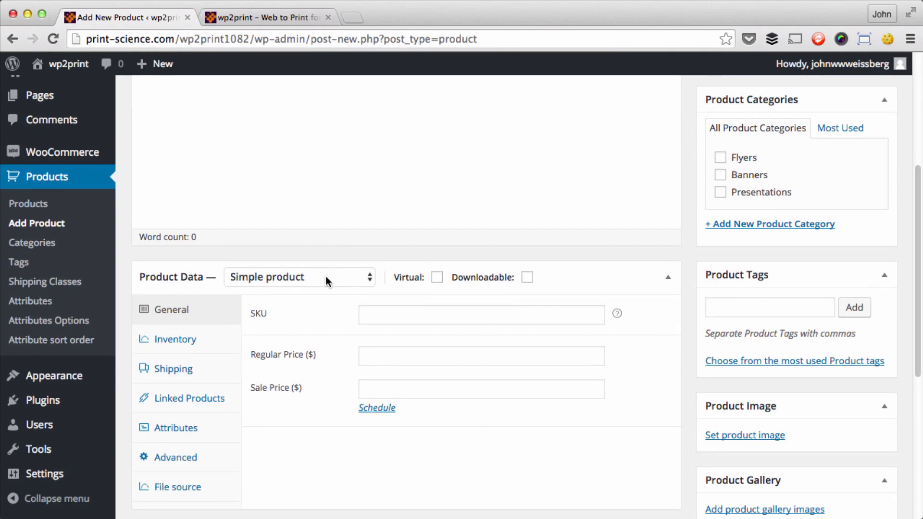
left_click(276, 277)
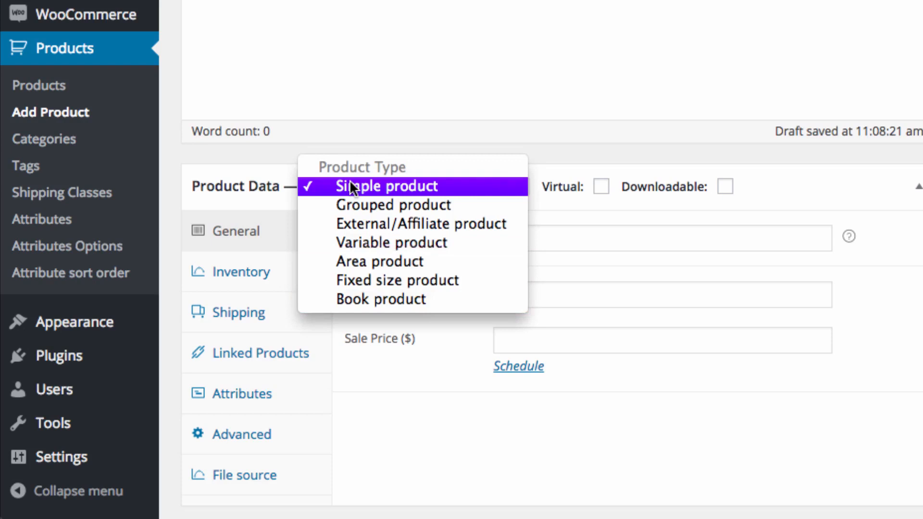
left_click(371, 261)
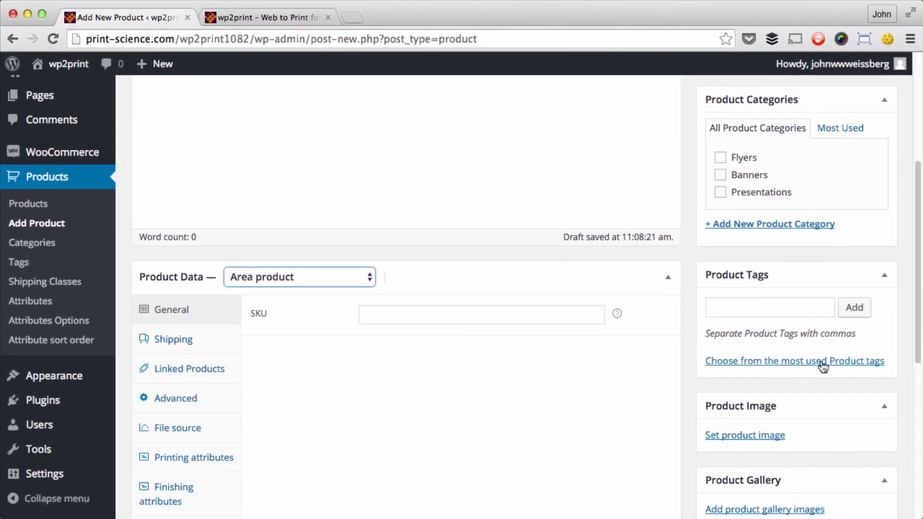
scroll(823, 356, "up", 5)
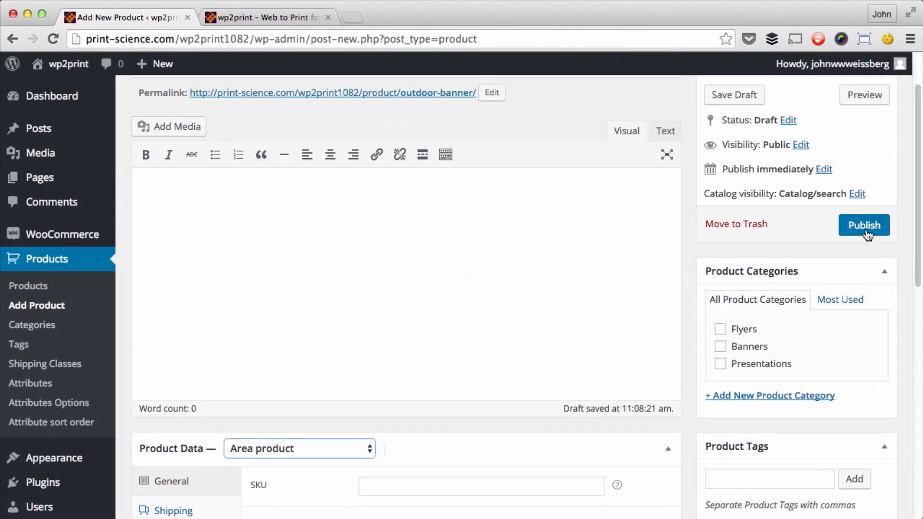
left_click(865, 226)
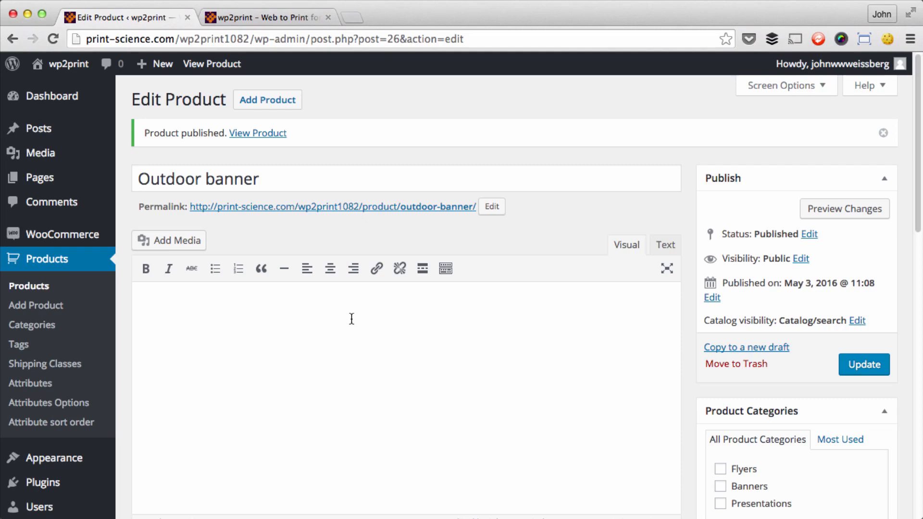
- Fill both descriptions: "The outdoor banners are printed in brilliant color using UV-resistant inks. Even in direct sunlight, your banner is guaranteed not to fade for 2 years."
type("The outdoor banners are printed in brilliant color using UV-resistant inks. Even in direct sunlight, your banner is guaranteed not to fade for 2 years.")
left_click_drag(915, 192, 913, 440)
left_click(351, 347)
type("The outdoor banners are printed in brilliant color using UV-resistant inks. Even in direct sunlight, your banner is guaranteed not to fade for 2 years.")
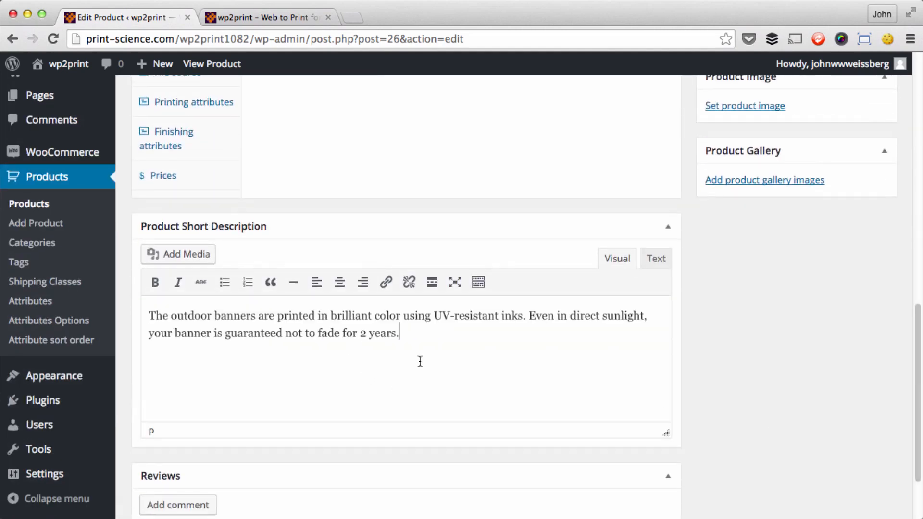
- Set poster-orange.png from the media library as the product image
left_click_drag(917, 367, 918, 307)
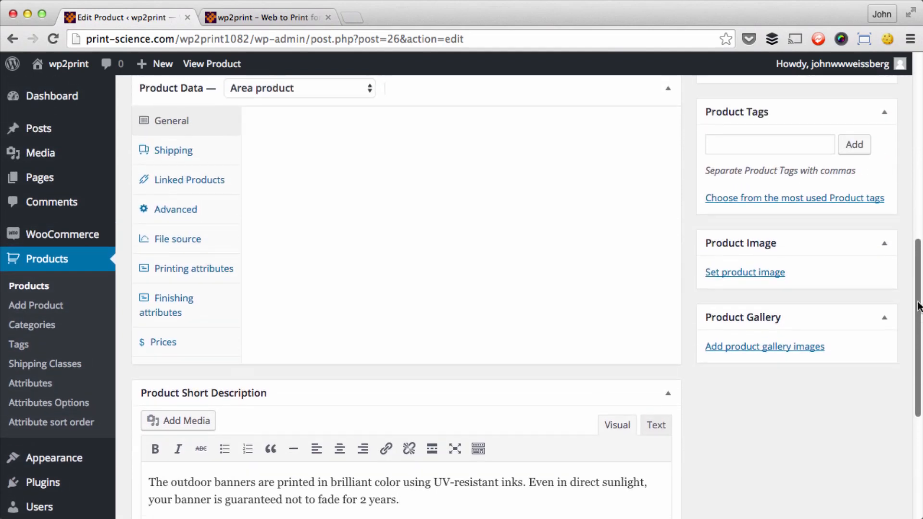
left_click(756, 272)
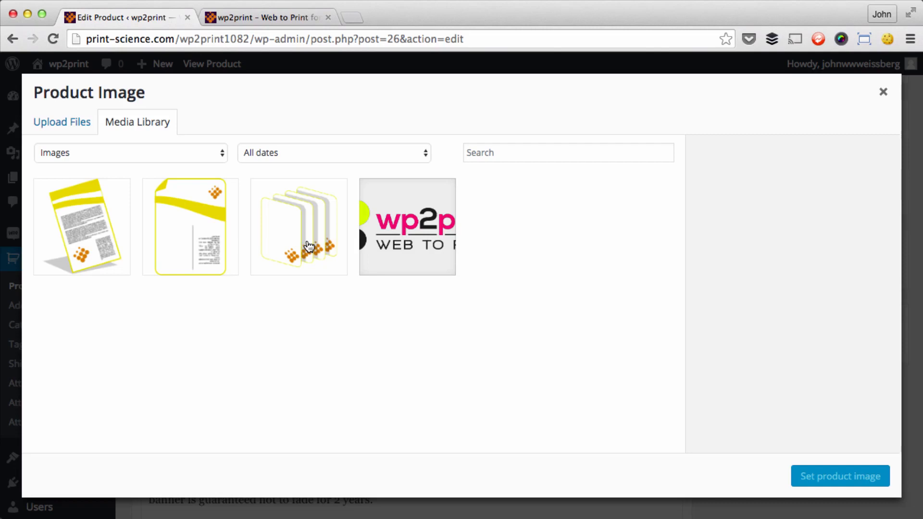
left_click(194, 233)
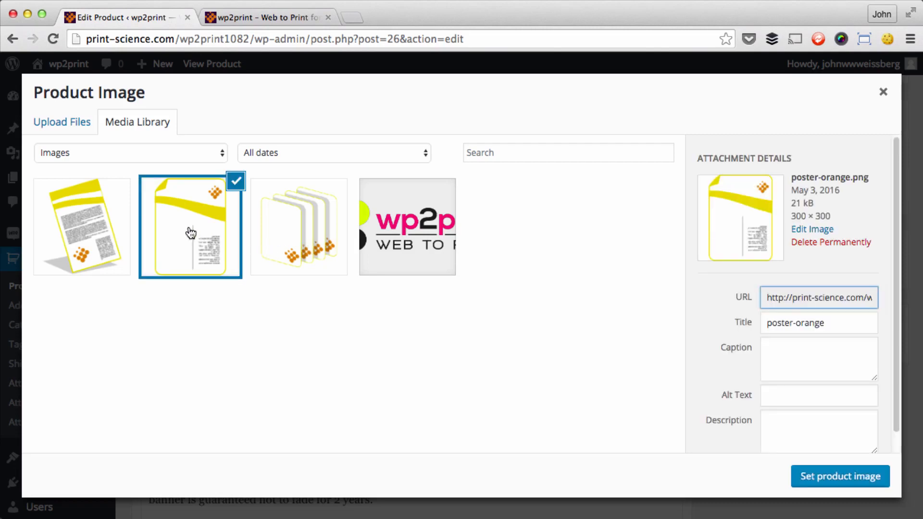
left_click(812, 477)
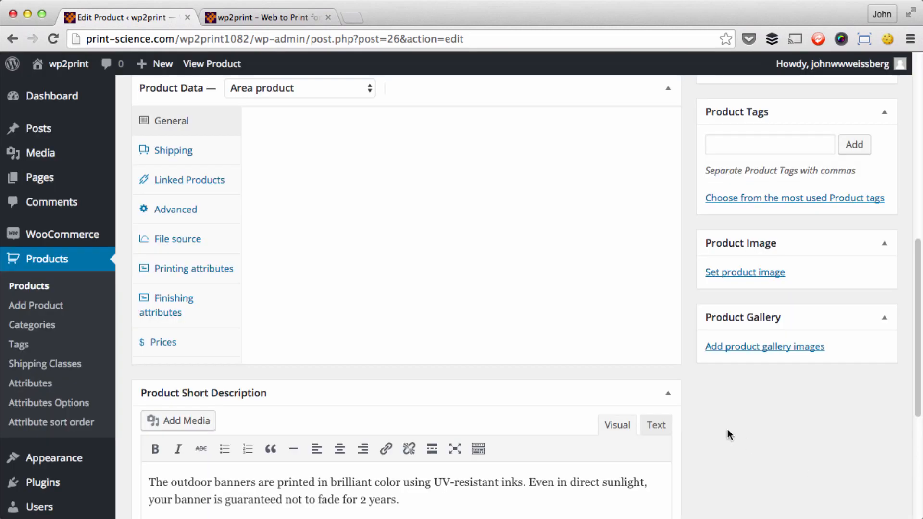
- Assign the product to the Banners category and save the product update
scroll(869, 312, "up", 6)
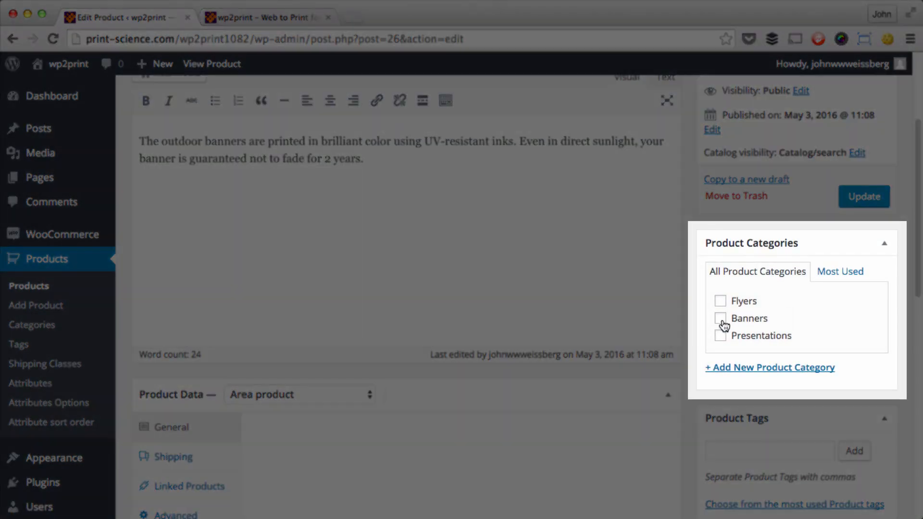
left_click(720, 318)
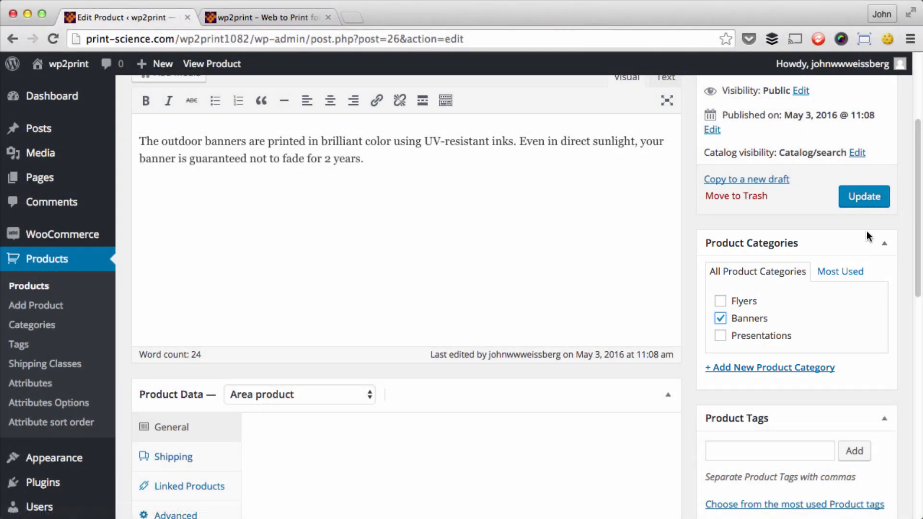
left_click(863, 197)
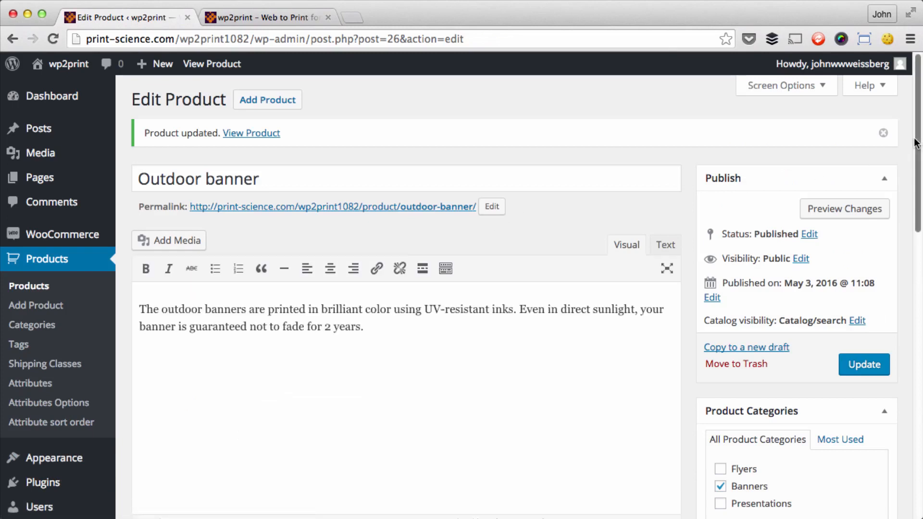
- Set the product's file source to "Customer uploads file"
left_click_drag(915, 141, 908, 312)
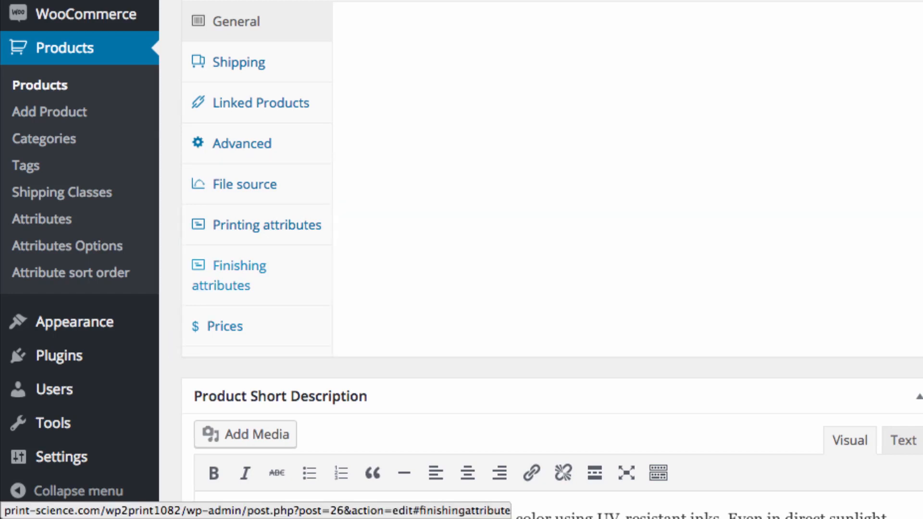
left_click(313, 192)
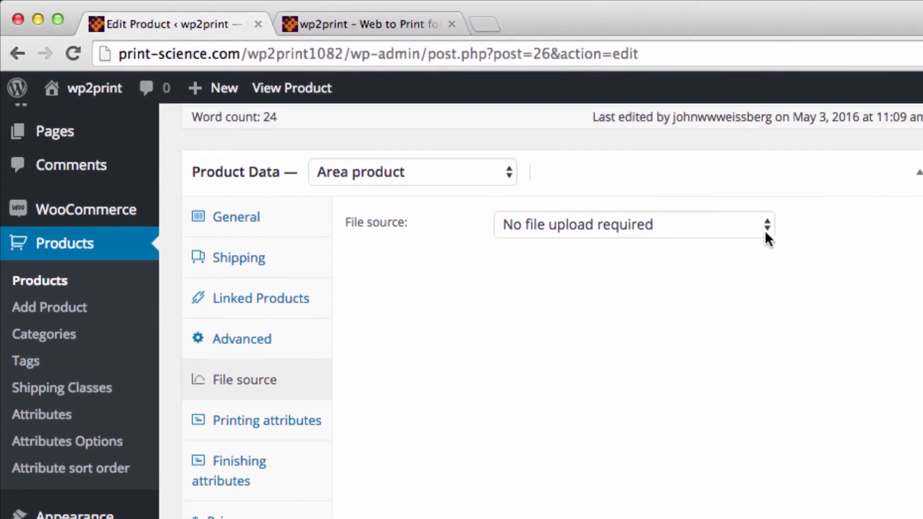
left_click(766, 225)
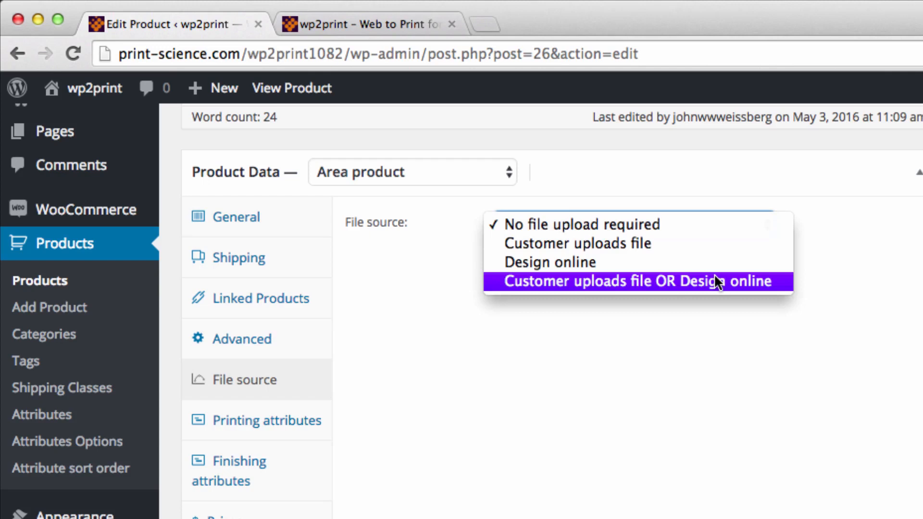
left_click(691, 244)
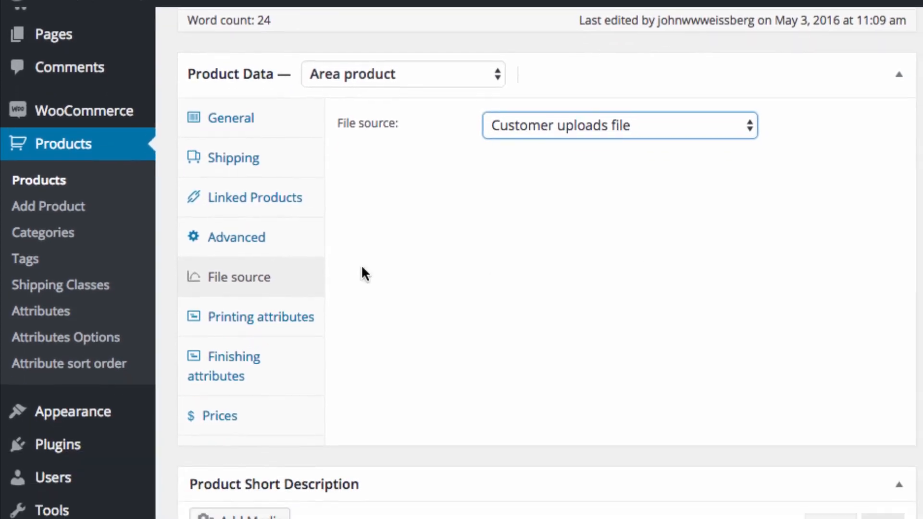
- In the printing attributes, set the minimum width to 50 cm and the maximum width to 2000 cm
left_click(265, 317)
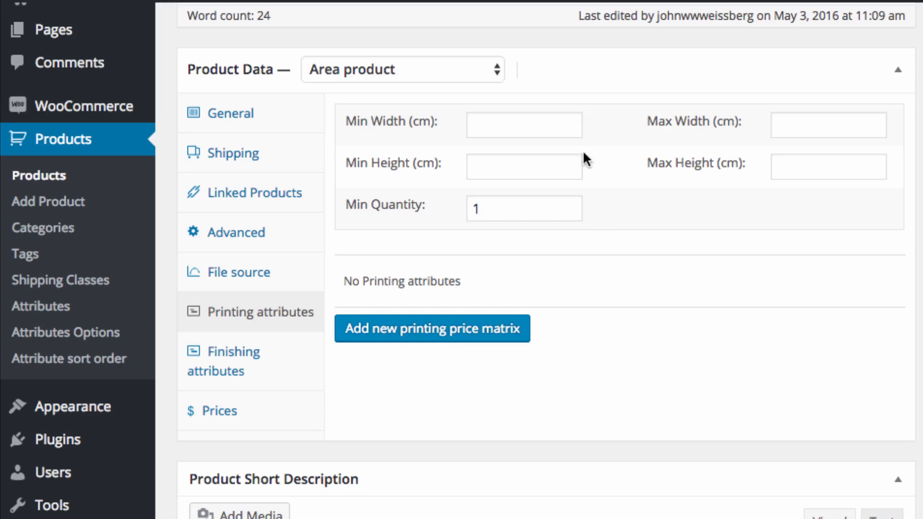
left_click(544, 120)
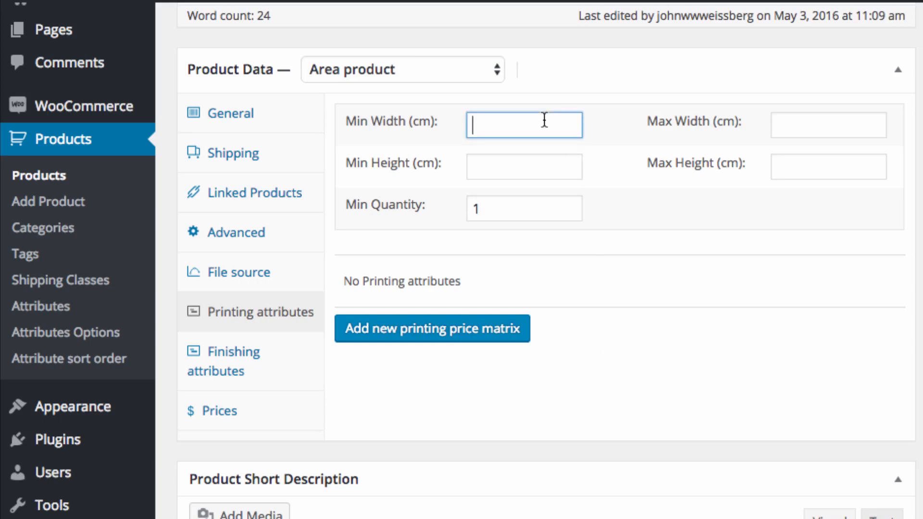
type("50")
key("Tab")
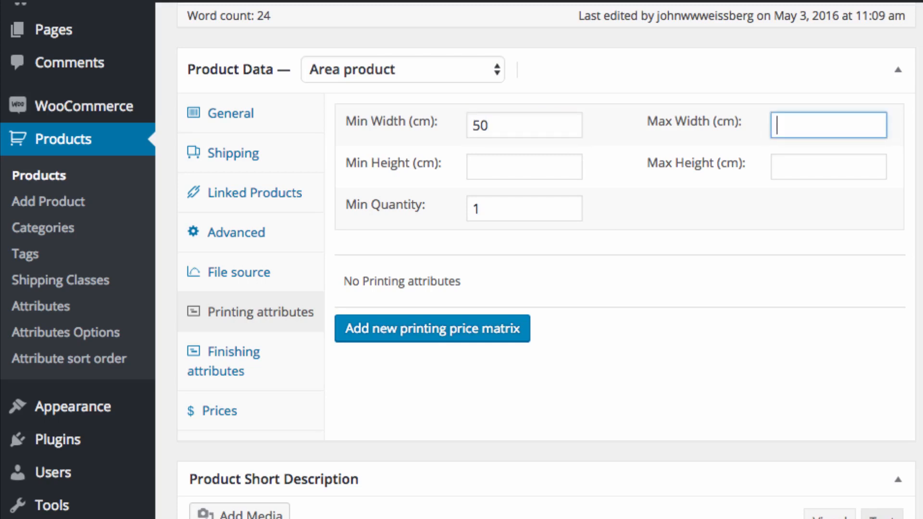
type("2000")
key("Tab")
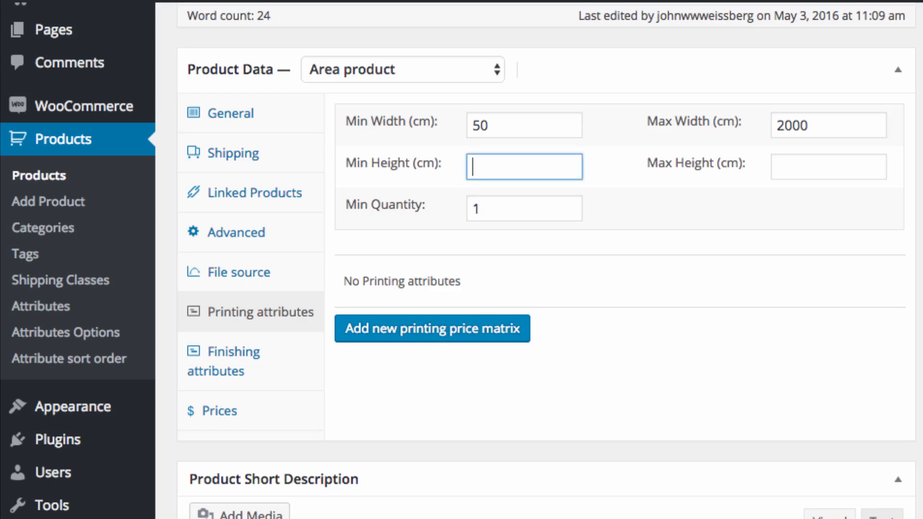
- Set the minimum height to 50 cm and the maximum height to 5000 cm, and save the product update
type("50")
key("Tab")
type("5000")
key("Tab")
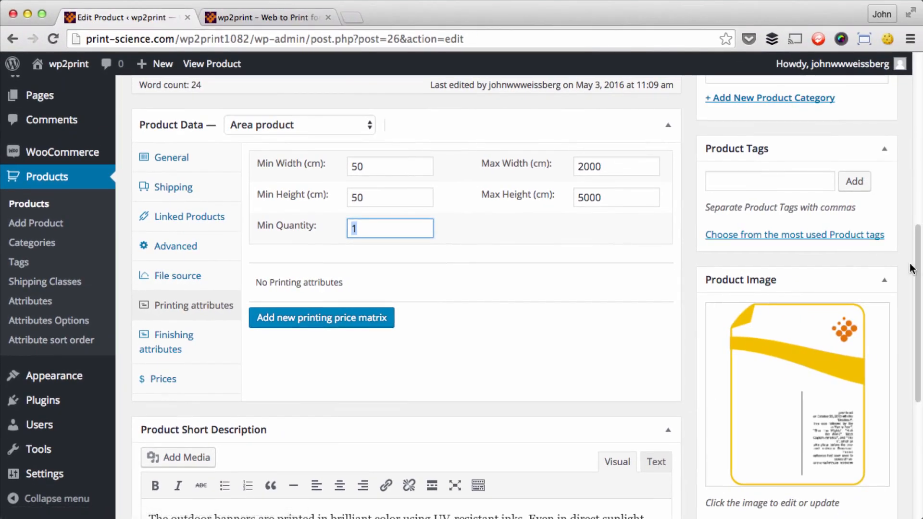
scroll(911, 268, "up", 5)
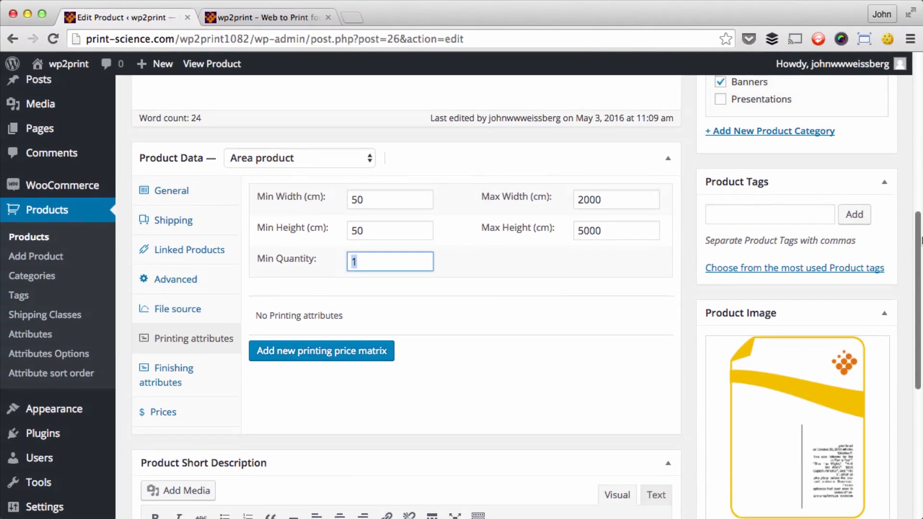
left_click(878, 139)
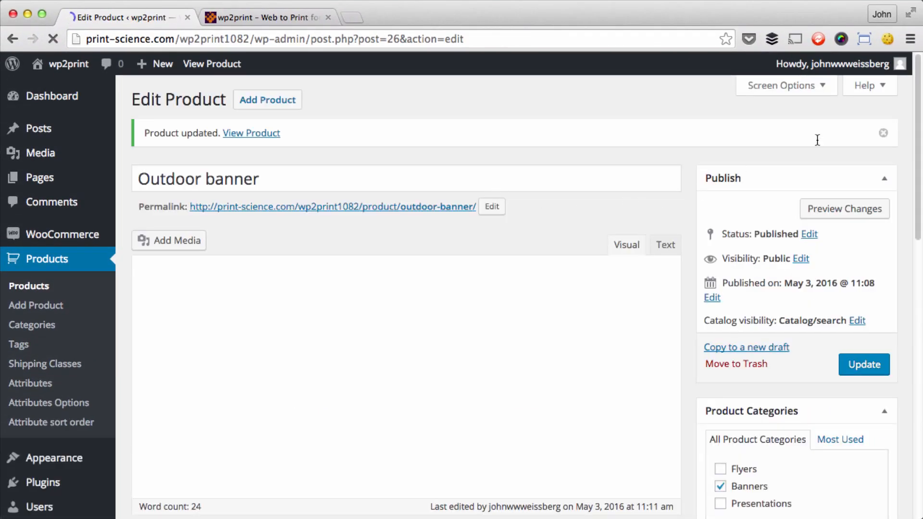
- Start a new printing price matrix for the Outdoor banner and include the color option "4/0 Full-color front only"
left_click_drag(917, 117, 911, 339)
left_click(187, 288)
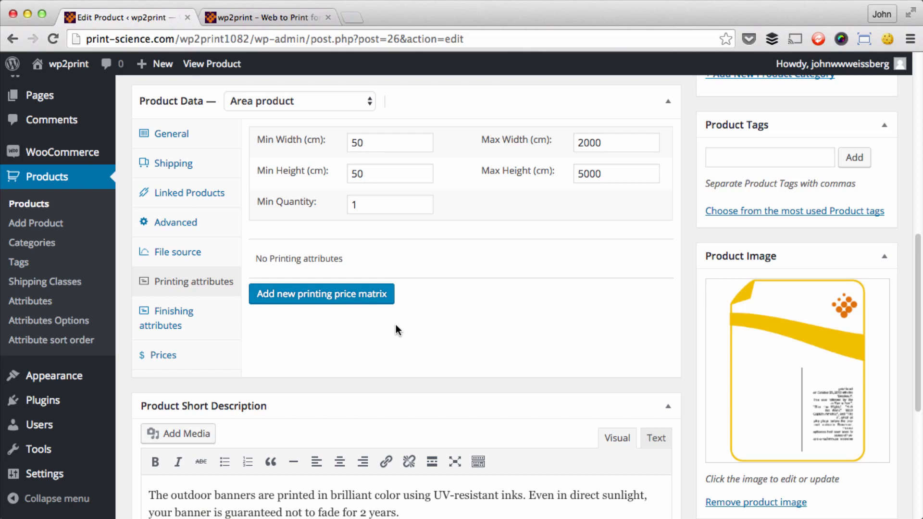
left_click(326, 295)
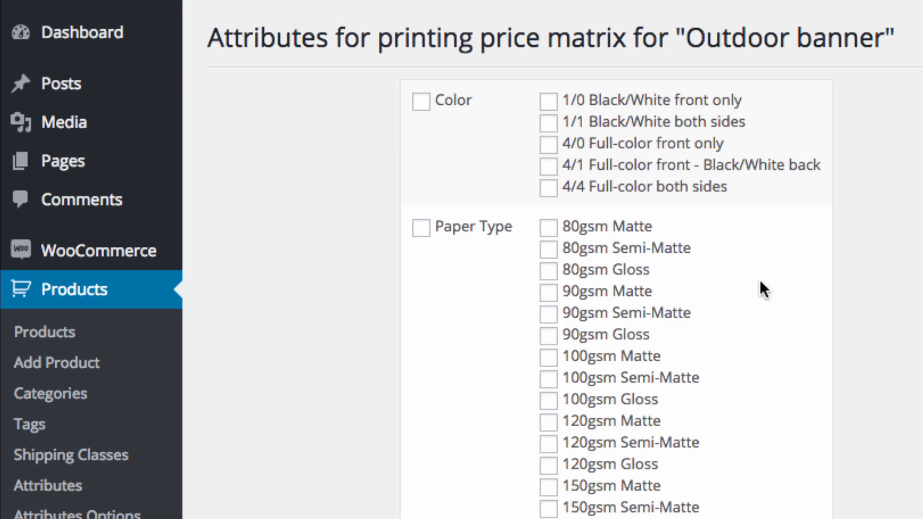
left_click(548, 148)
- Include White vinyl and Self-adhesive vinyl as paper types in the printing price matrix
scroll(551, 156, "down", 20)
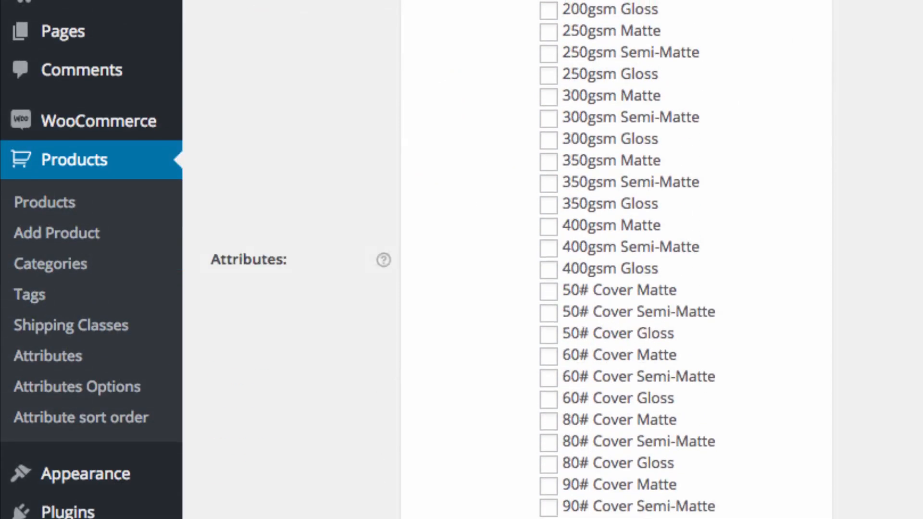
scroll(624, 259, "down", 3)
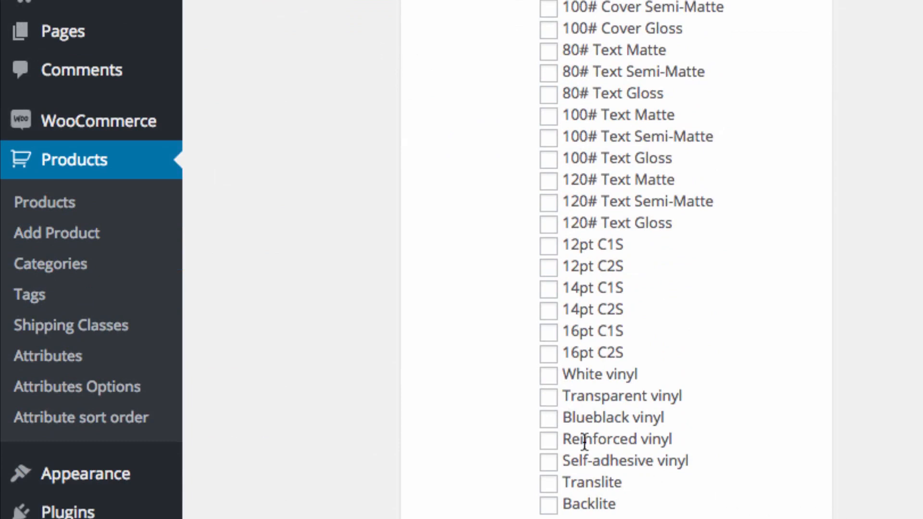
left_click(549, 377)
left_click(548, 464)
- Enter 1,10,100 as the total areas (m²) for the printing price matrix
scroll(654, 434, "down", 5)
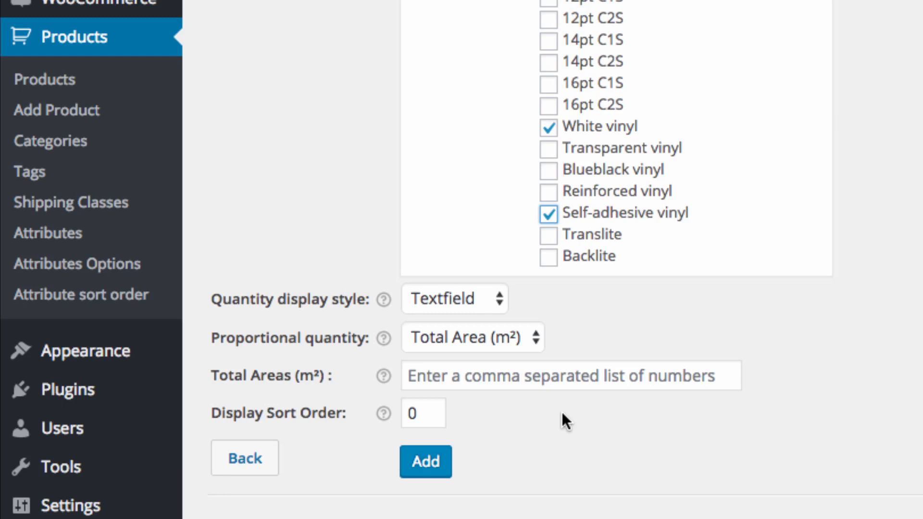
left_click(484, 376)
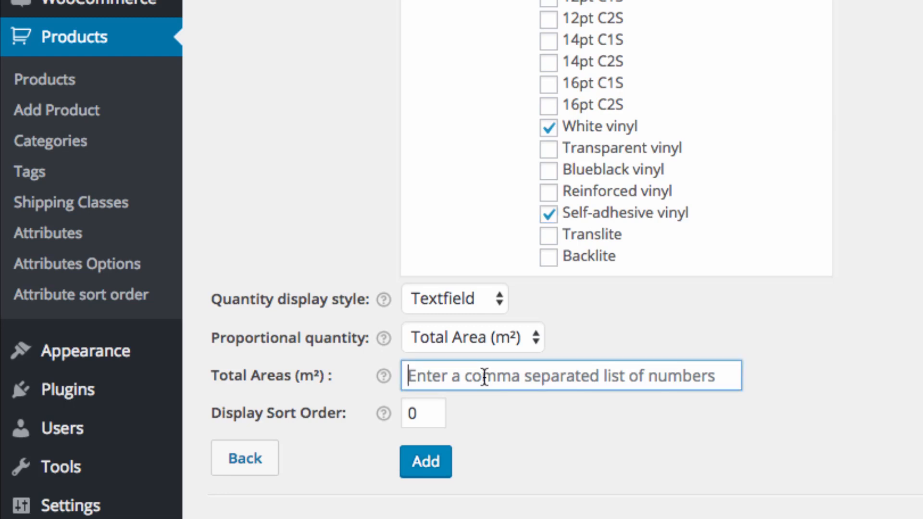
type("1,")
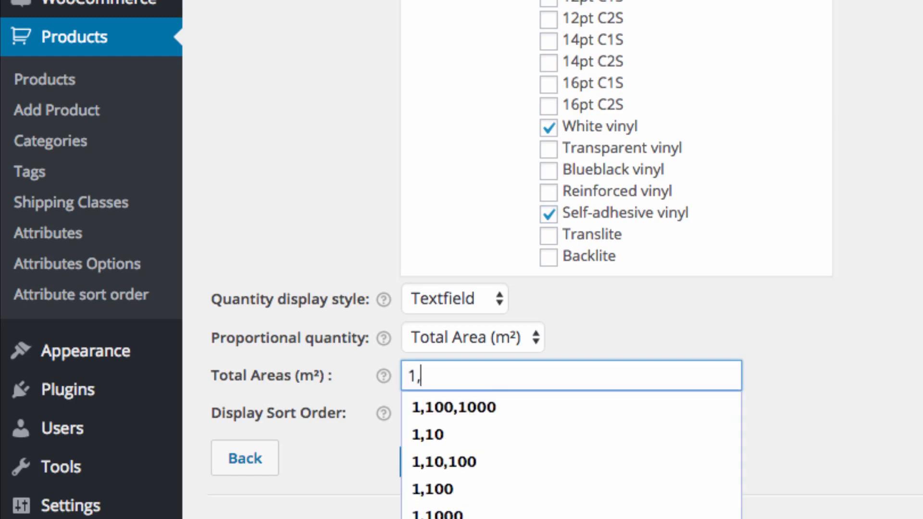
type("10,")
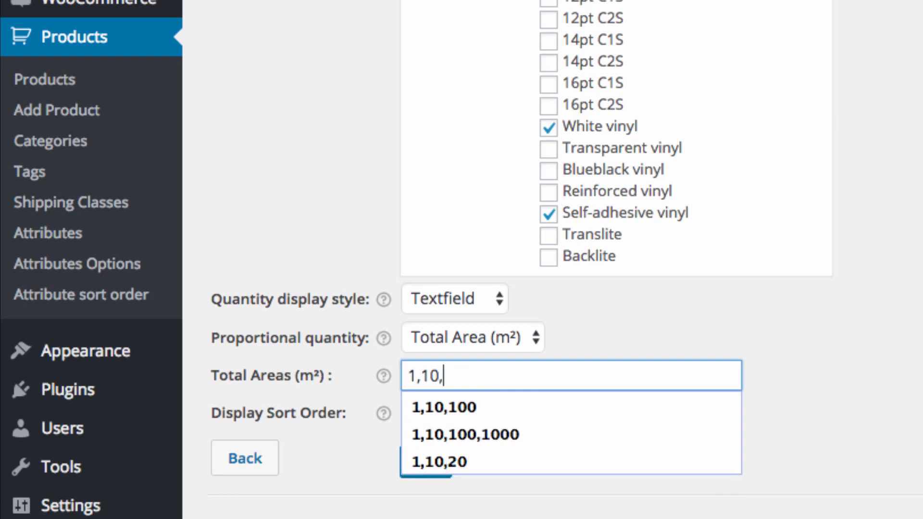
type("100")
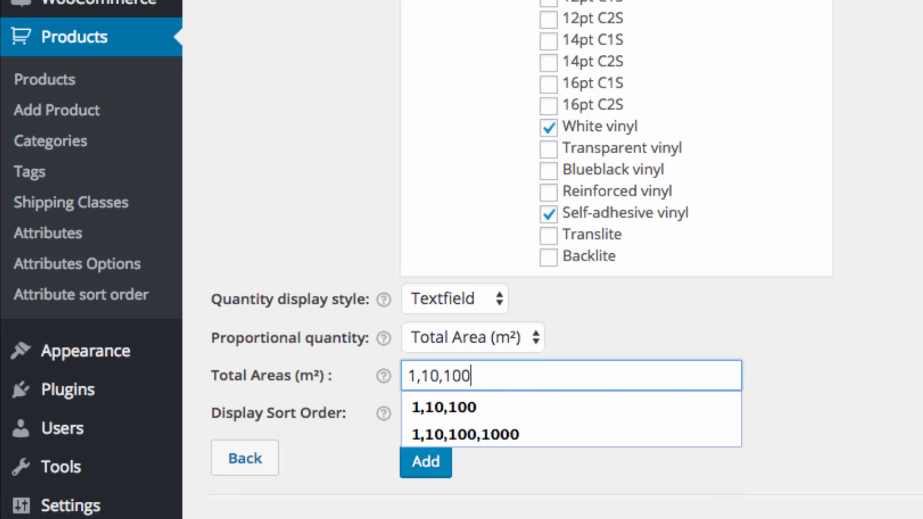
key("Escape")
key("Tab")
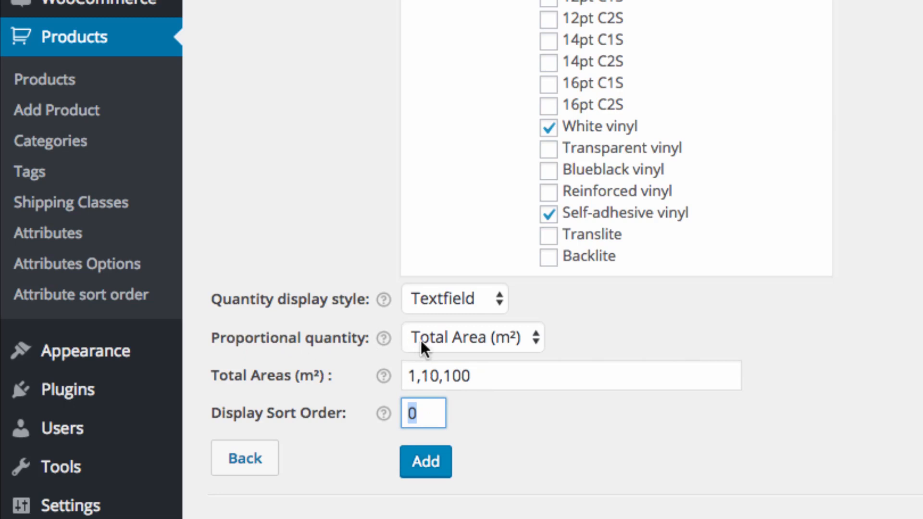
- Choose Total Area (m²) as the proportional quantity and add the printing price matrix to the product
left_click(536, 336)
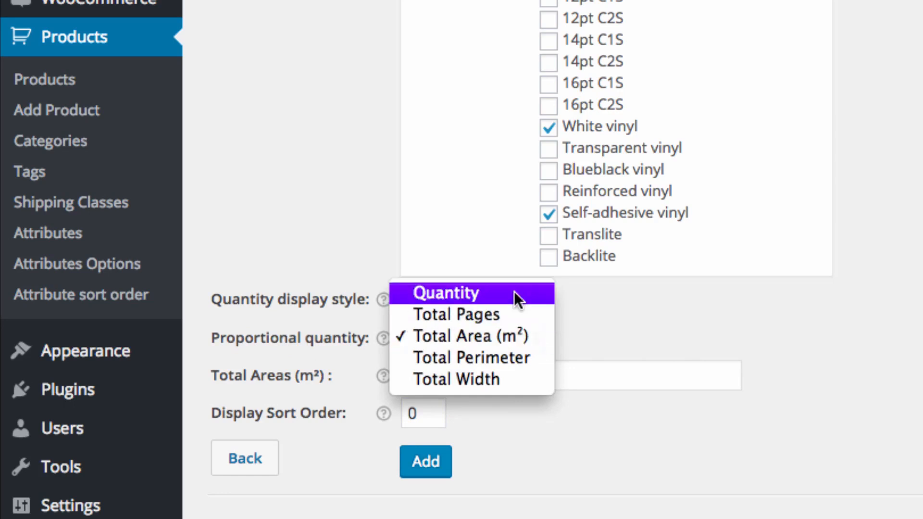
left_click(505, 336)
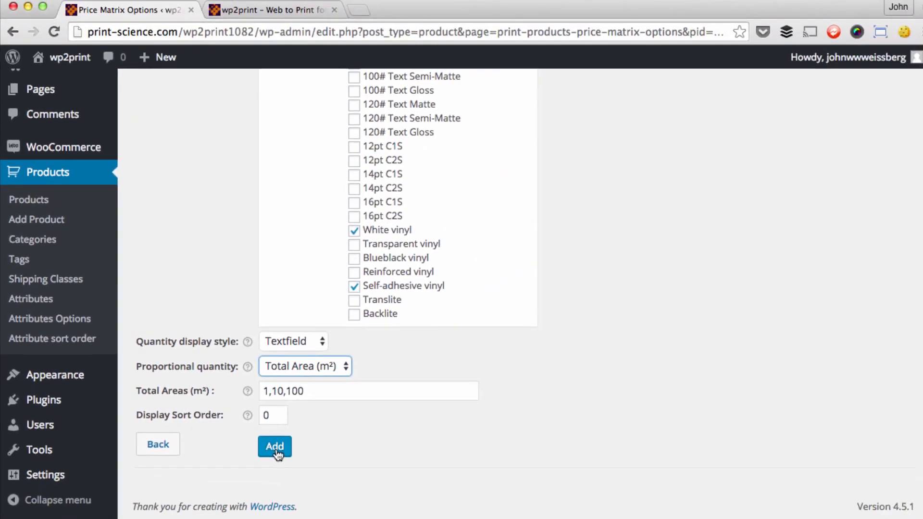
left_click(277, 451)
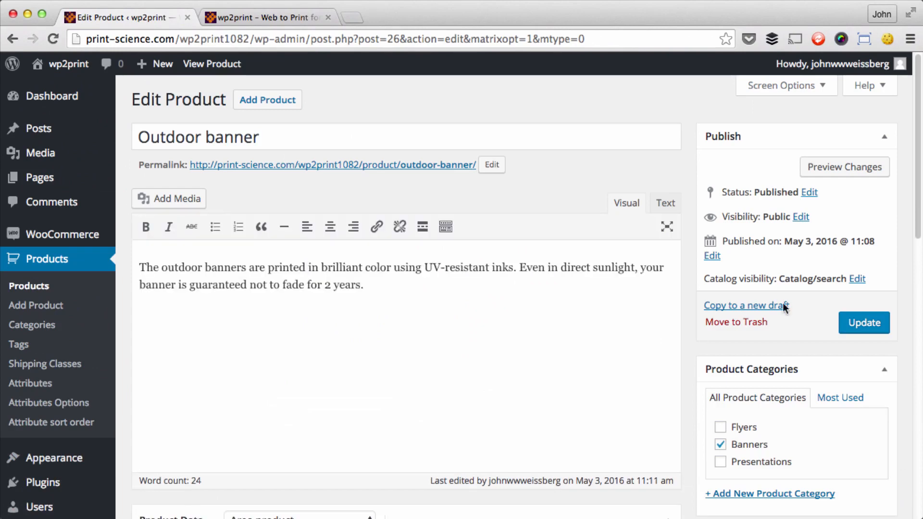
- Open the printing matrix prices and set White vinyl to 30, 290 and 2700 for 1, 10 and 100 m²
scroll(782, 309, "down", 8)
scroll(526, 297, "down", 2)
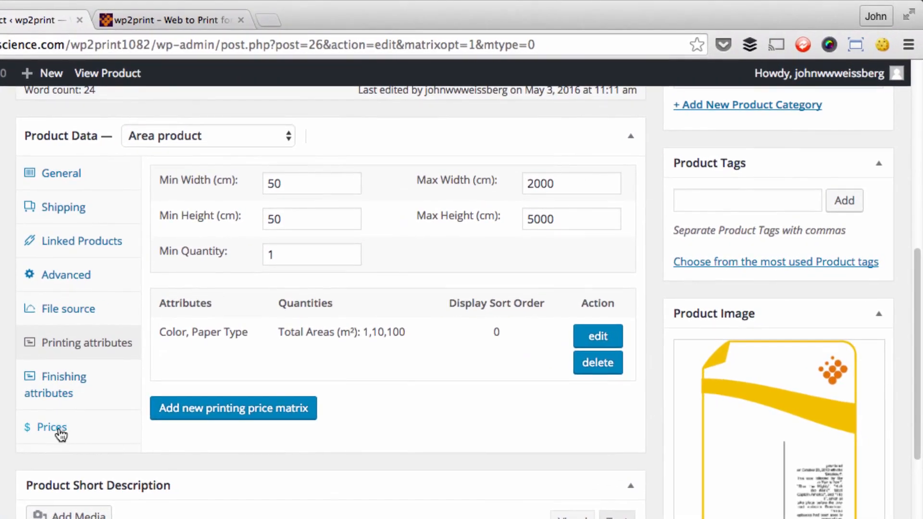
left_click(65, 430)
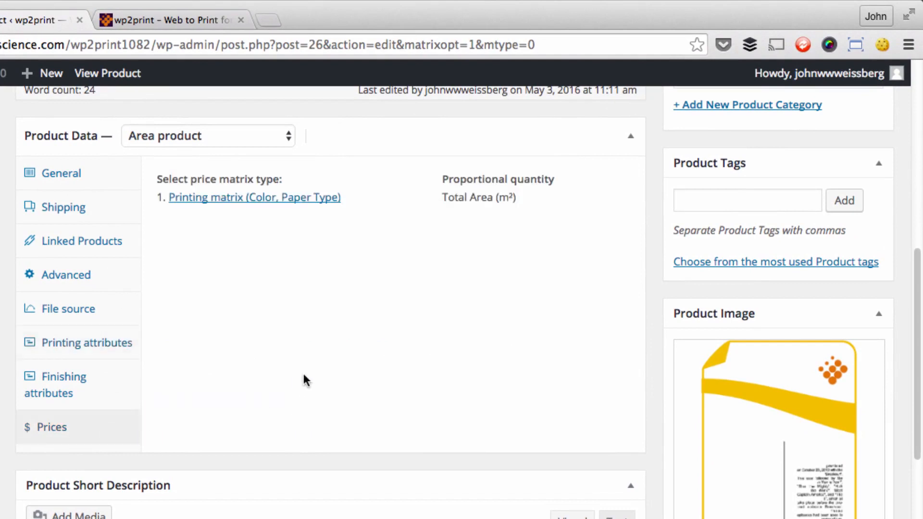
left_click(266, 203)
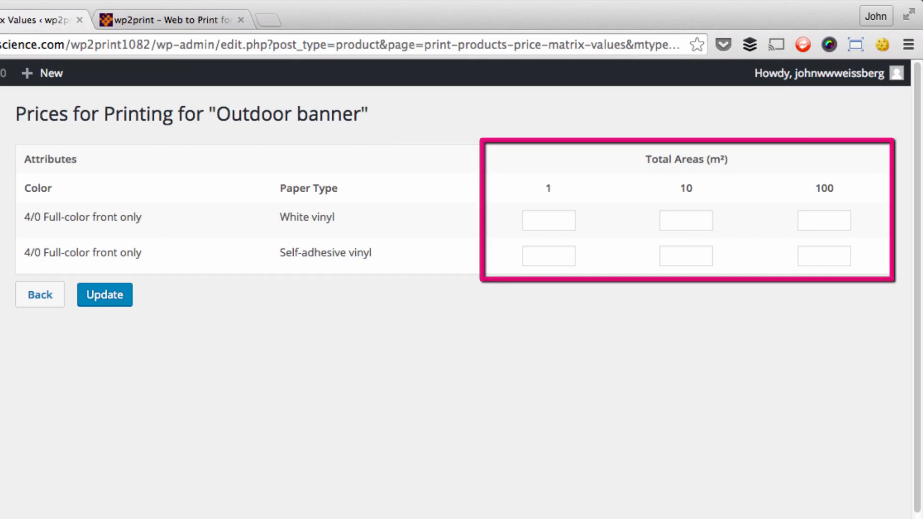
left_click(555, 222)
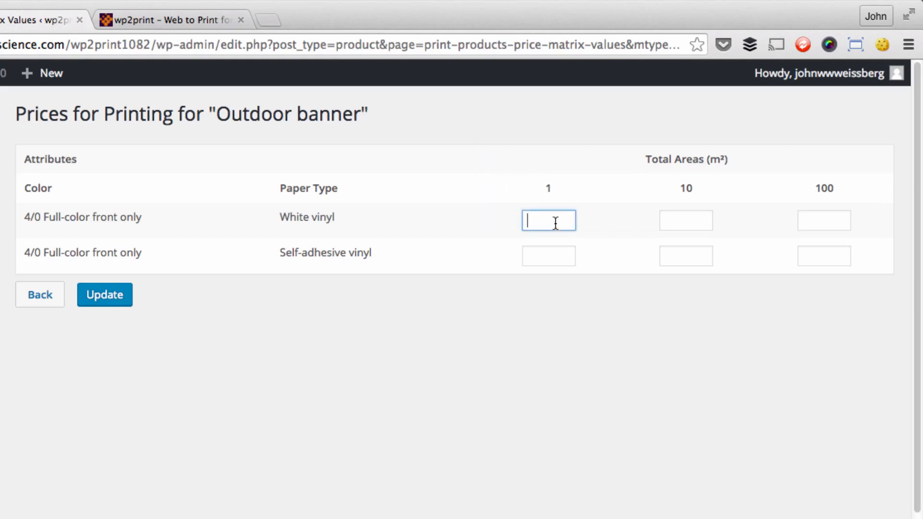
type("30")
key("Tab")
type("290")
key("Tab")
type("2700")
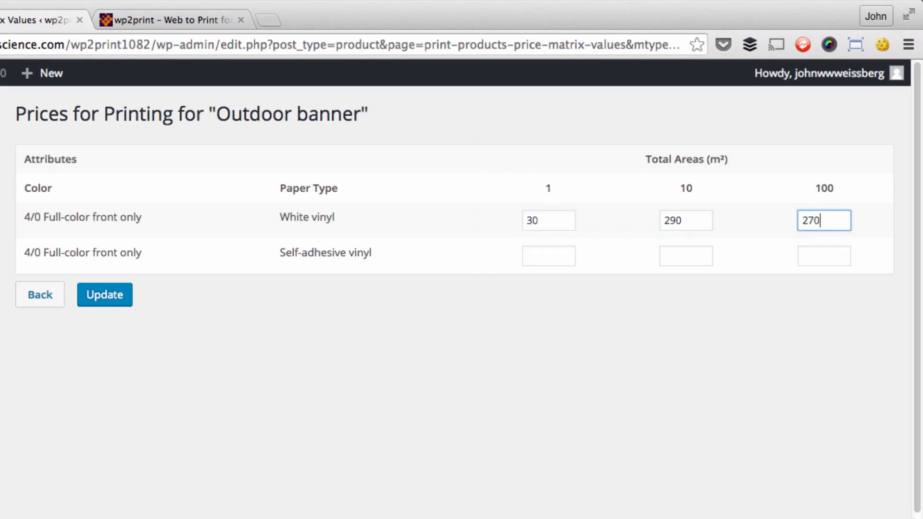
- Set the Self-adhesive vinyl prices to 34, 320 and 3100 for 1, 10 and 100 m², and save the prices
key("Tab")
type("34")
key("Tab")
type("320")
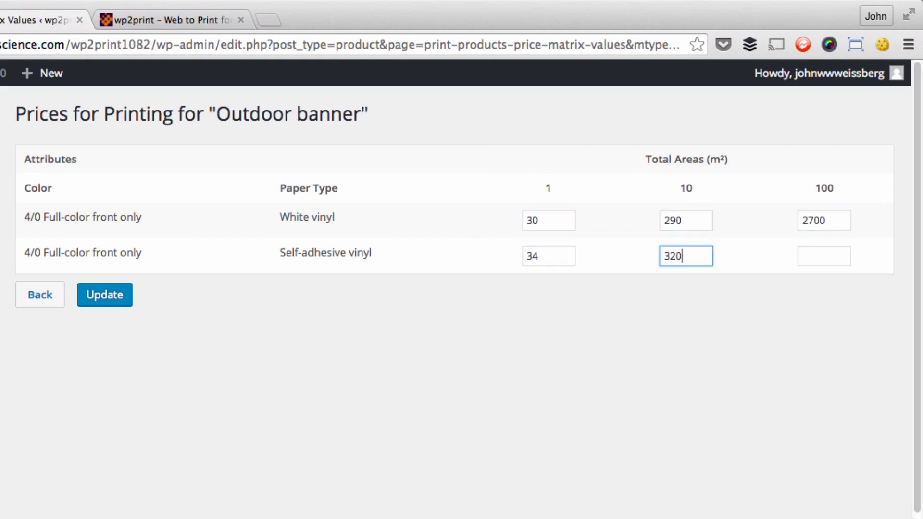
key("Tab")
type("3100")
key("Tab")
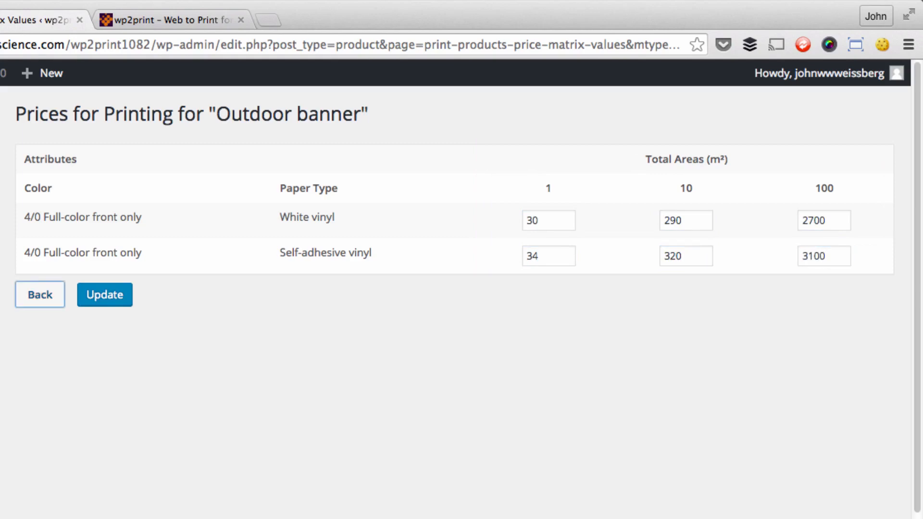
left_click(95, 299)
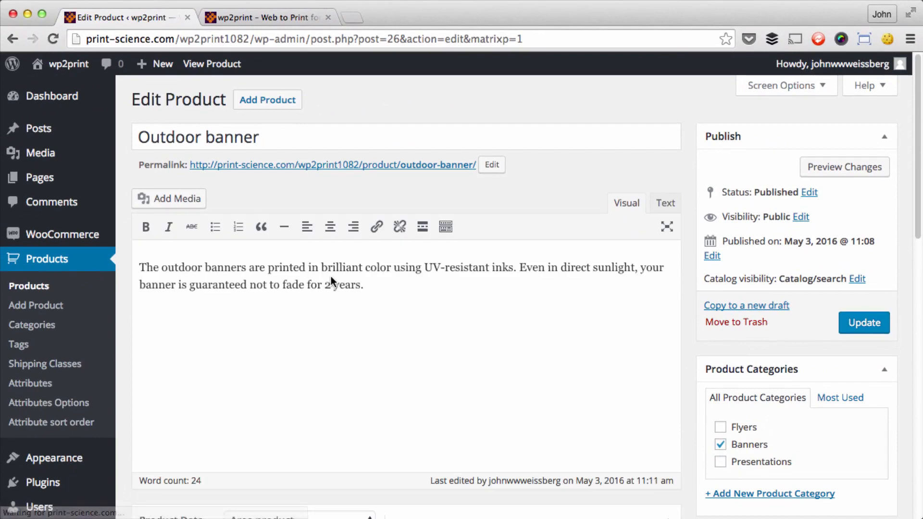
- Set the shipping weights to 3 kg/m² for White vinyl and 3.2 kg/m² for Self-adhesive vinyl, and update the product
scroll(875, 202, "down", 6)
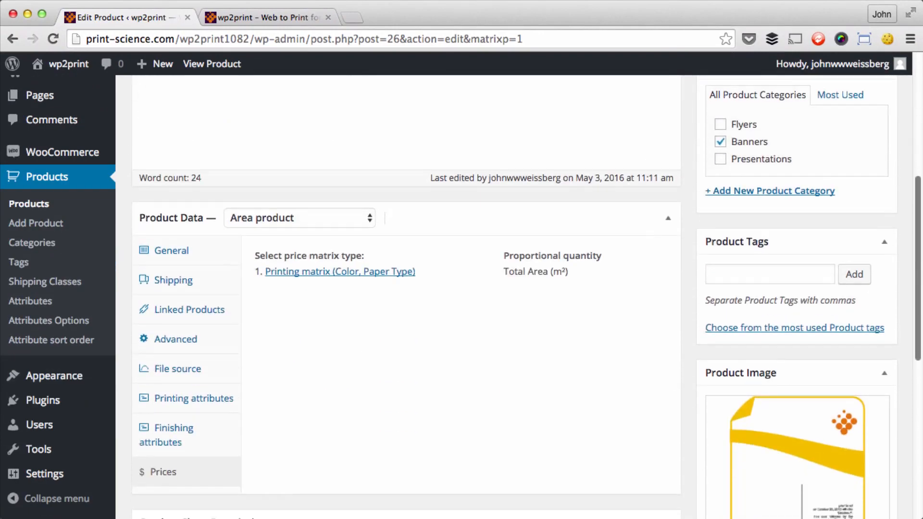
left_click(178, 237)
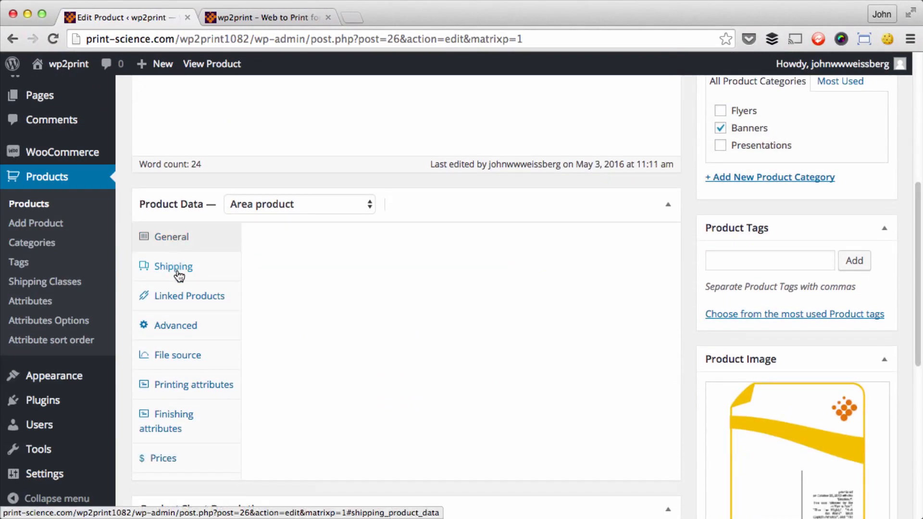
left_click(177, 273)
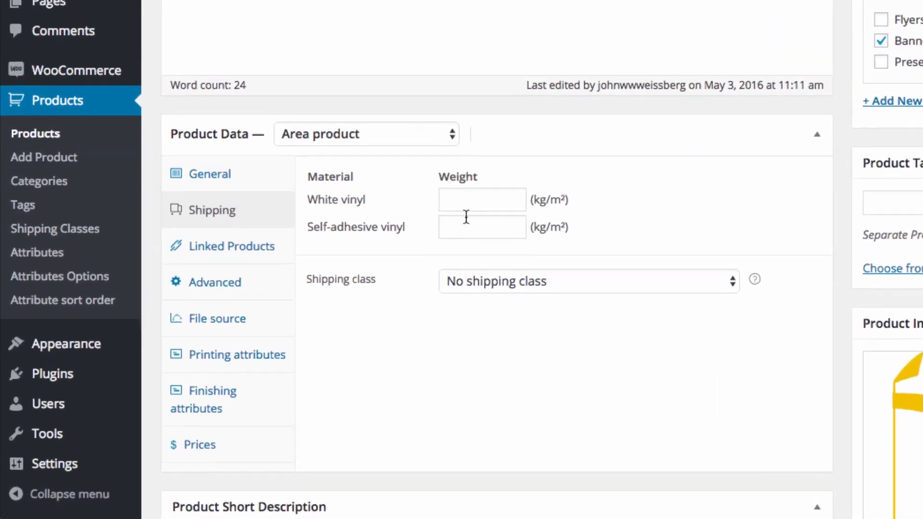
left_click(377, 262)
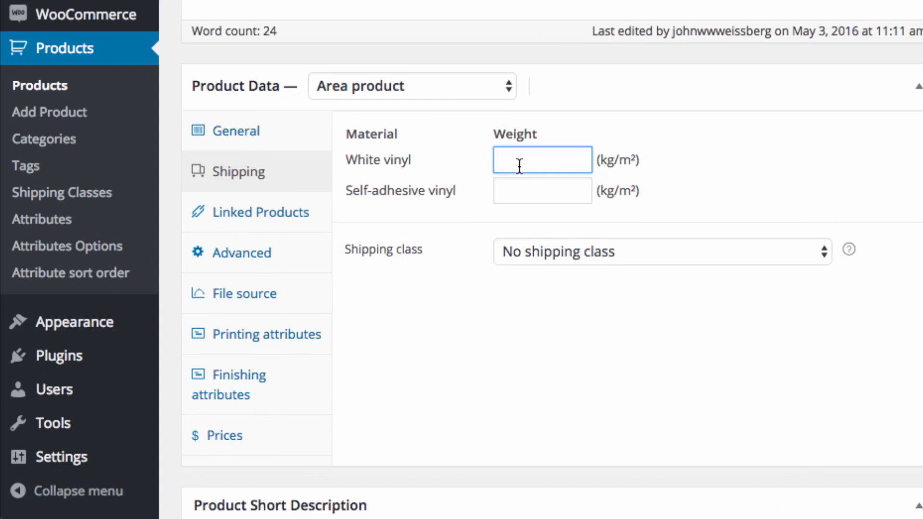
type("3")
key("Tab")
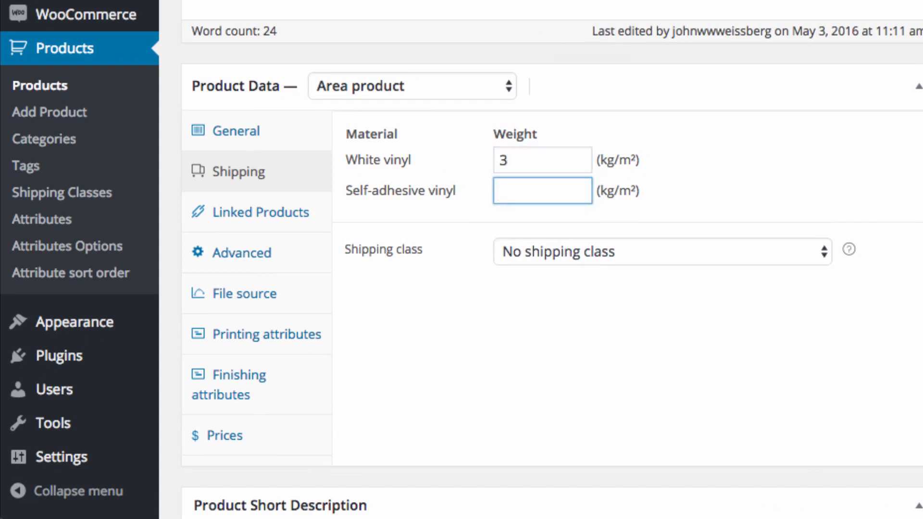
type("3.2")
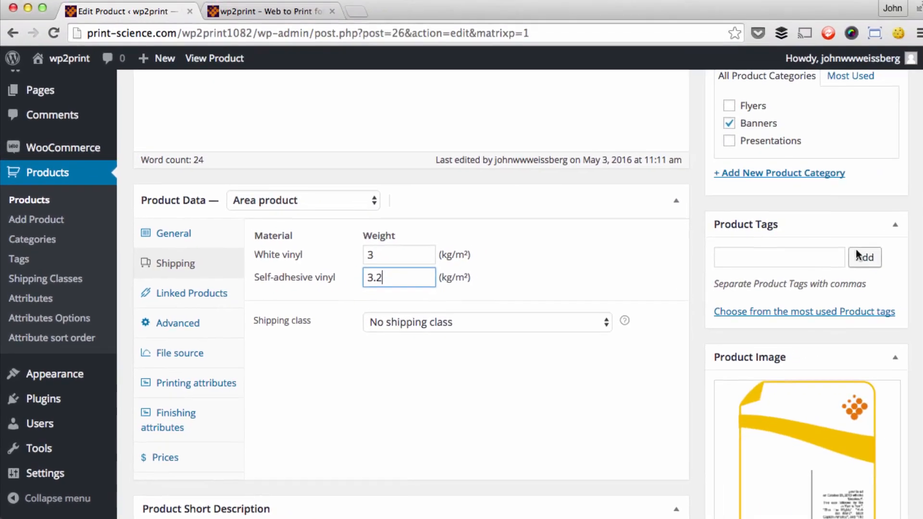
scroll(882, 207, "up", 5)
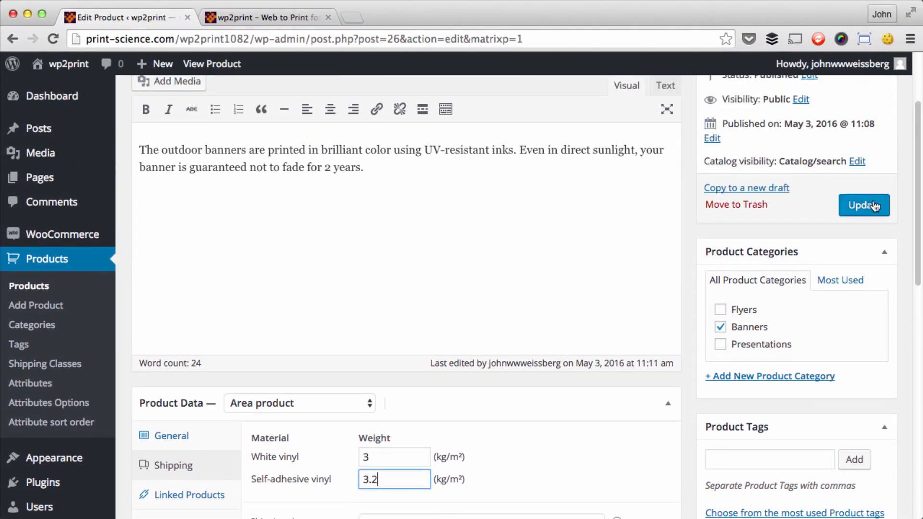
left_click(872, 206)
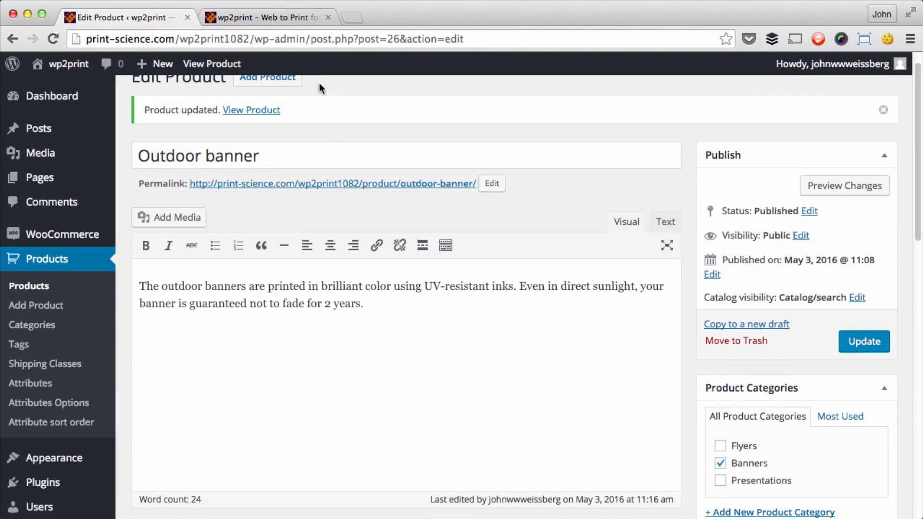
- Switch to the storefront, reload its home page and open the Outdoor banner product page
left_click(294, 21)
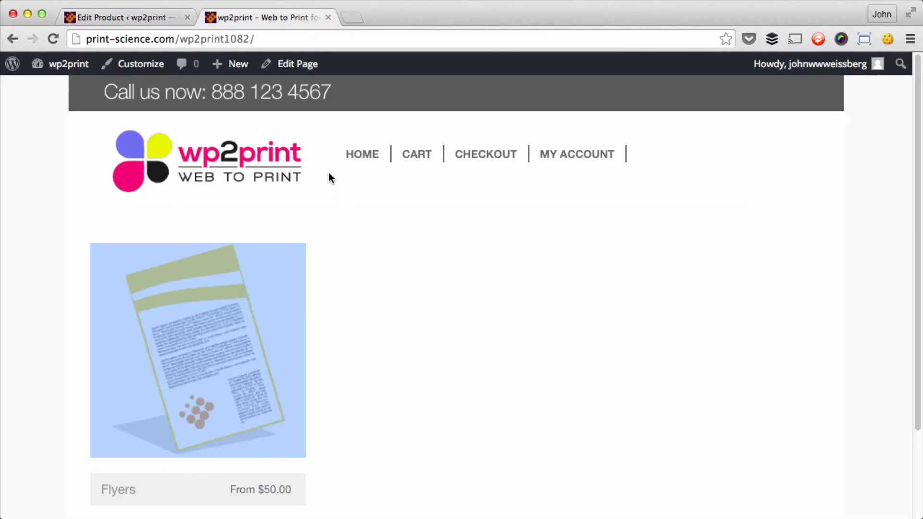
left_click(359, 157)
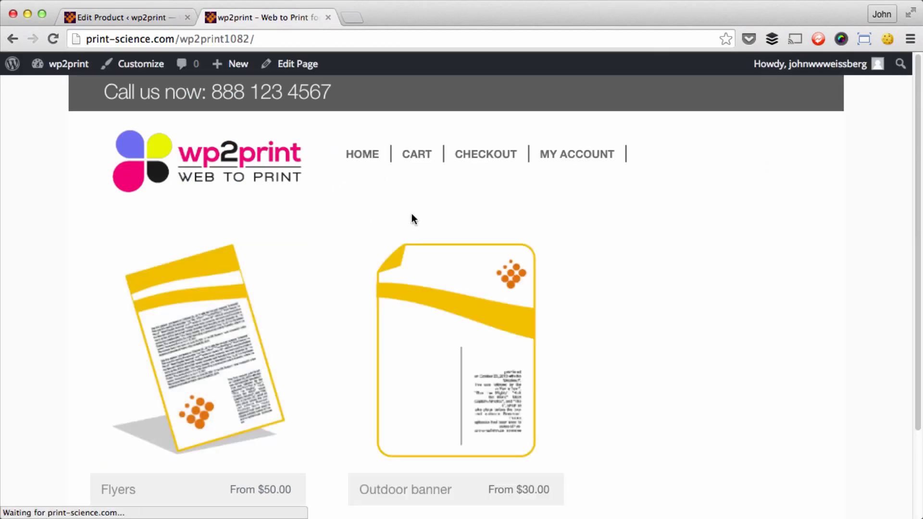
left_click(439, 383)
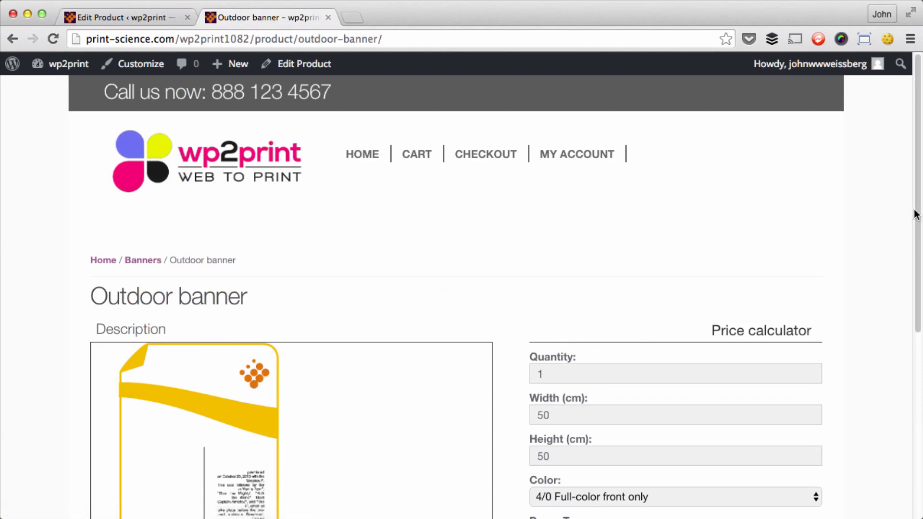
- Test the minimum size limit in the price calculator by trying a width of 40 cm
left_click_drag(915, 214, 917, 312)
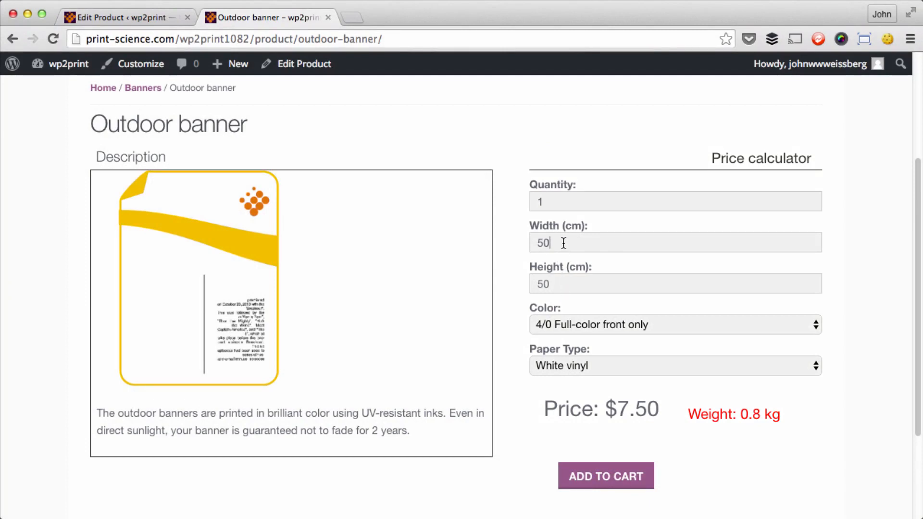
key("BackSpace")
key("BackSpace")
type("40")
key("Tab")
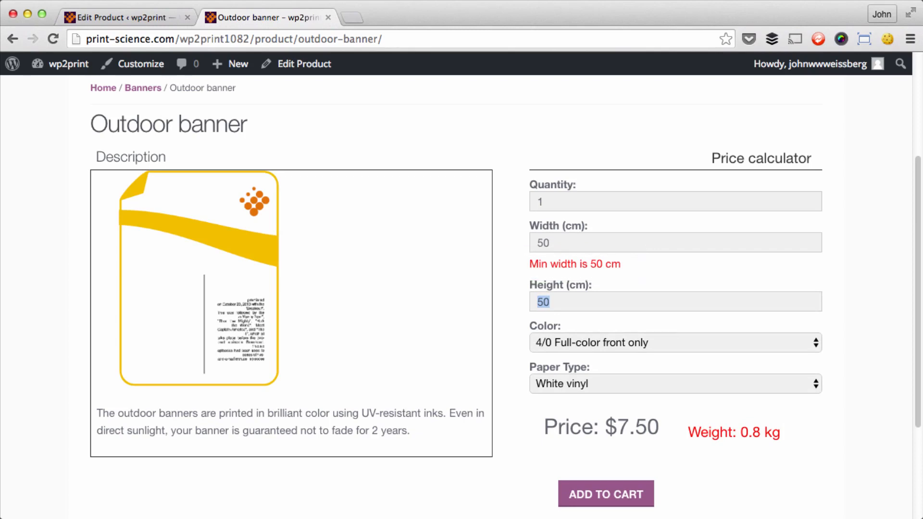
- Test the maximum size limit in the price calculator by trying a width beyond 2000 cm
left_click(555, 244)
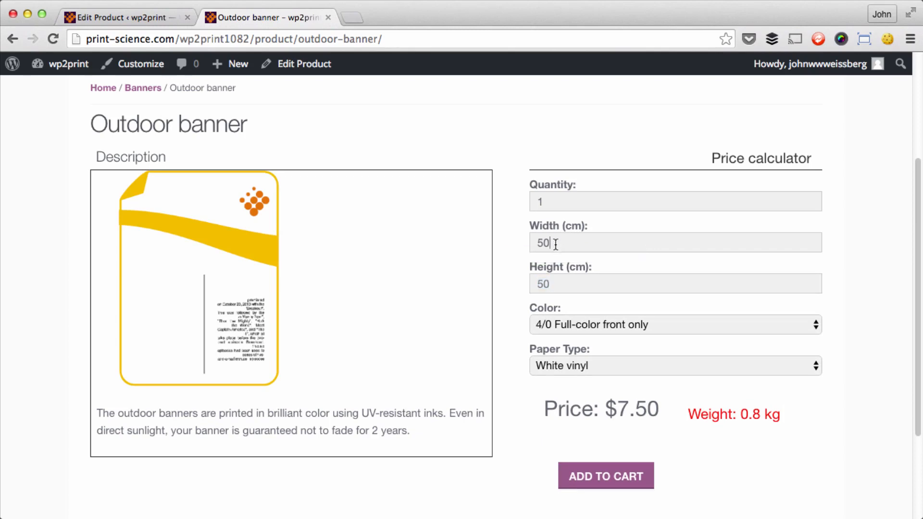
key("BackSpace")
key("BackSpace")
type("2000")
key("Tab")
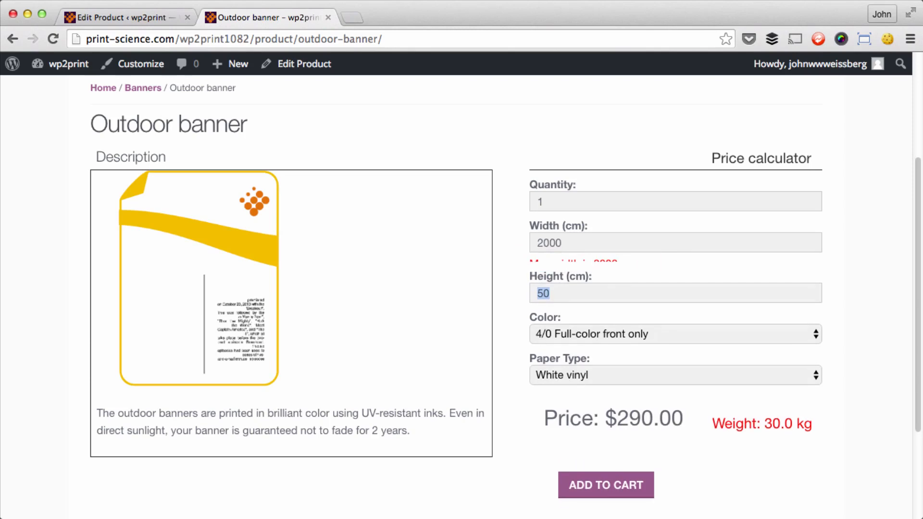
- Set the banner's width and height to 100 cm each in the price calculator
left_click(566, 244)
key("BackSpace")
key("BackSpace")
key("BackSpace")
key("BackSpace")
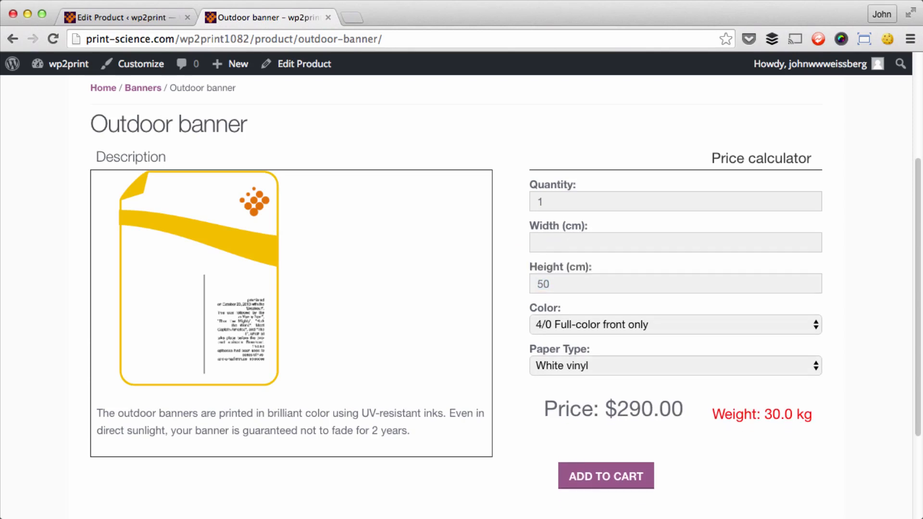
type("100")
key("Tab")
type("100")
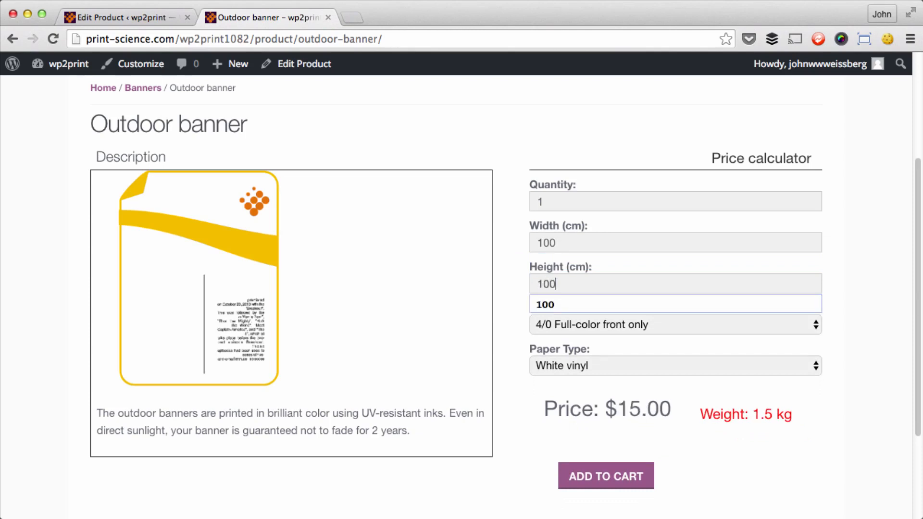
key("Tab")
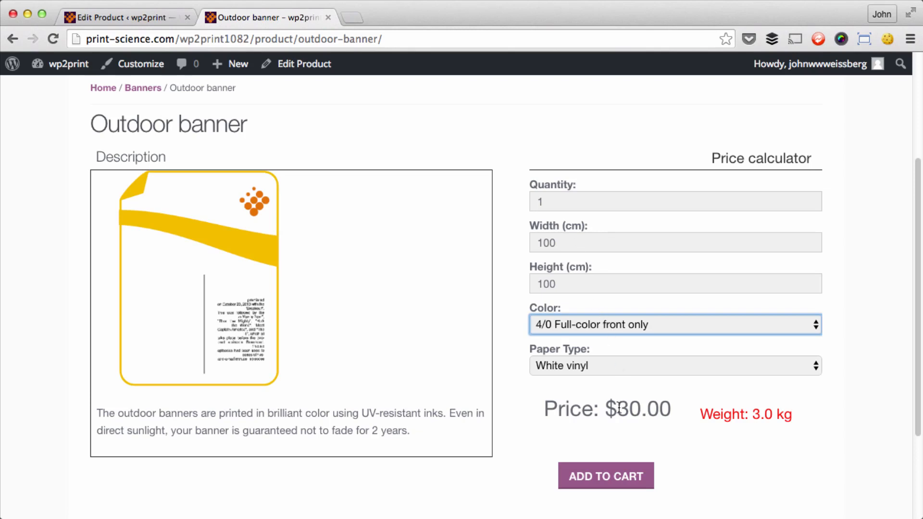
- Choose Self-adhesive vinyl as the paper type and set the quantity to 2 in the price calculator
left_click(609, 367)
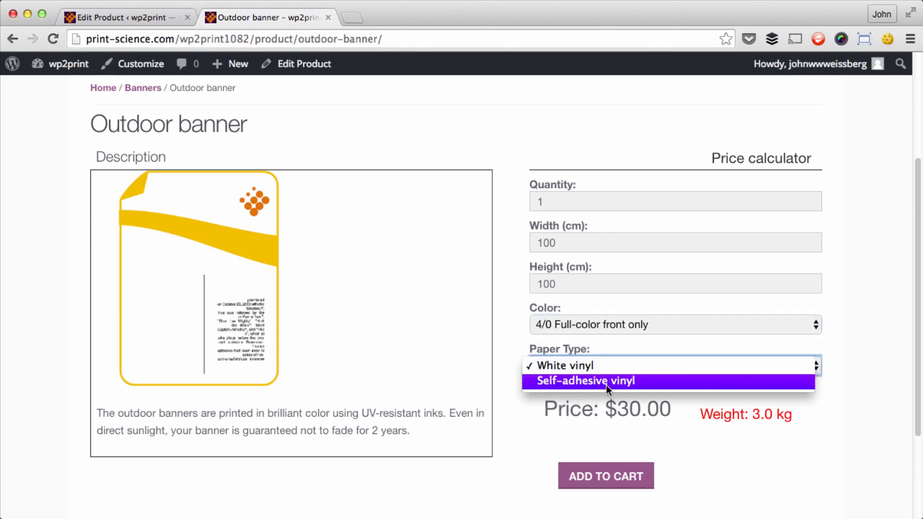
left_click(606, 384)
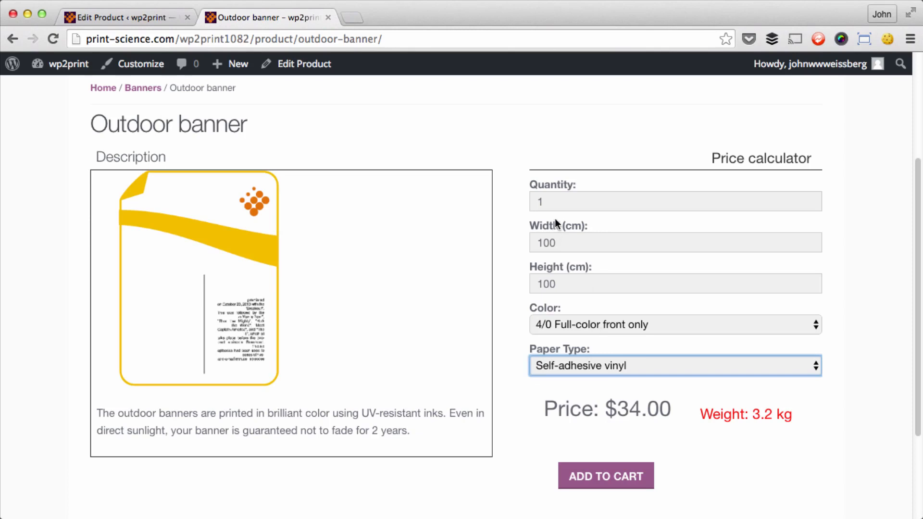
left_click(552, 201)
key("BackSpace")
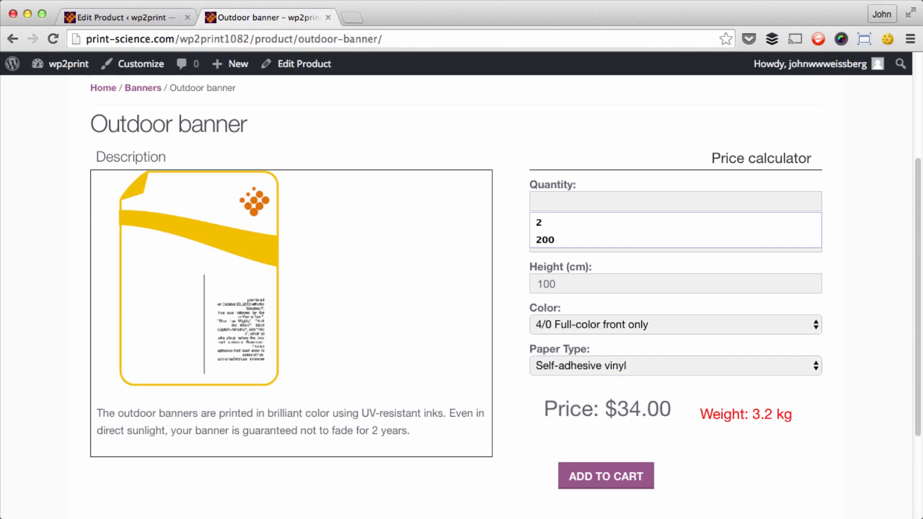
type("2")
key("Tab")
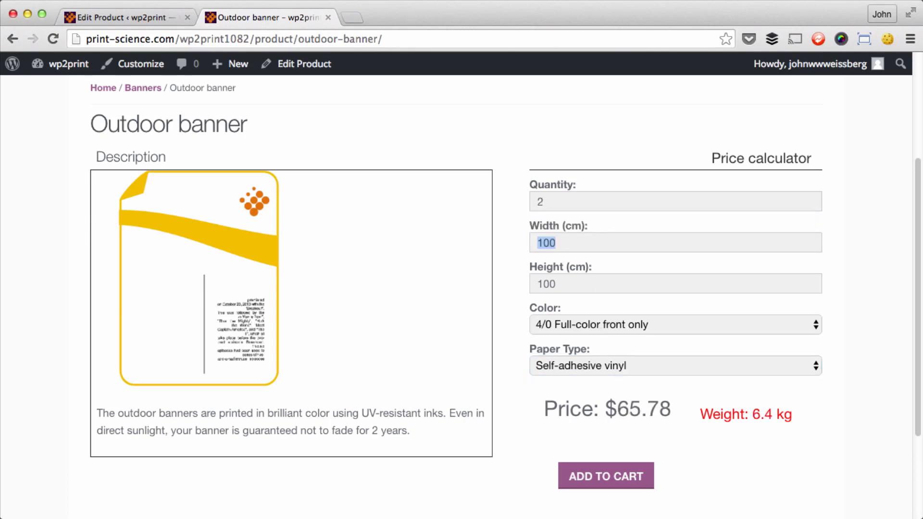